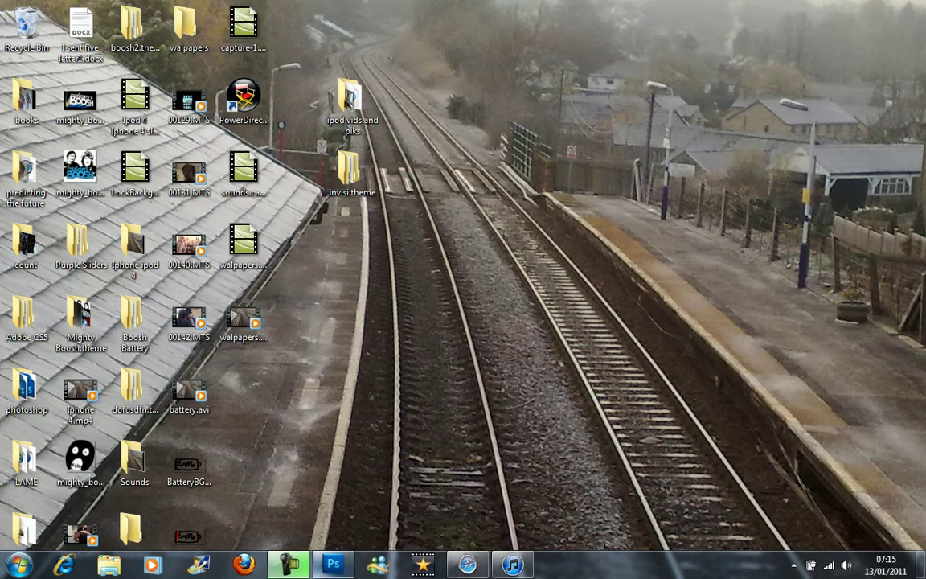
# Switch to Photoshop and create a new 61 by 61 pixel RGB document with transparent background at 72 pixels/inch.
pyautogui.click(333, 564)
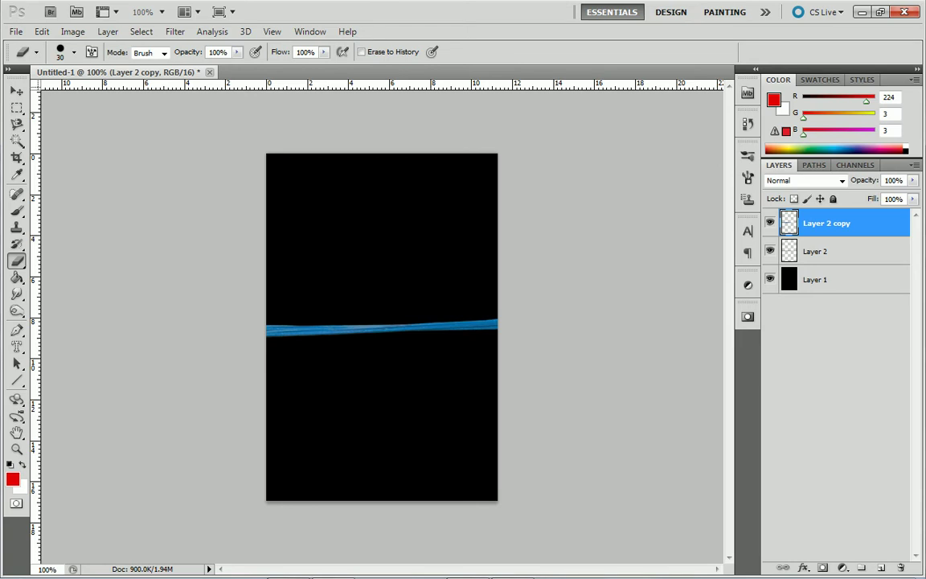
pyautogui.hotkey('alt', 'f')
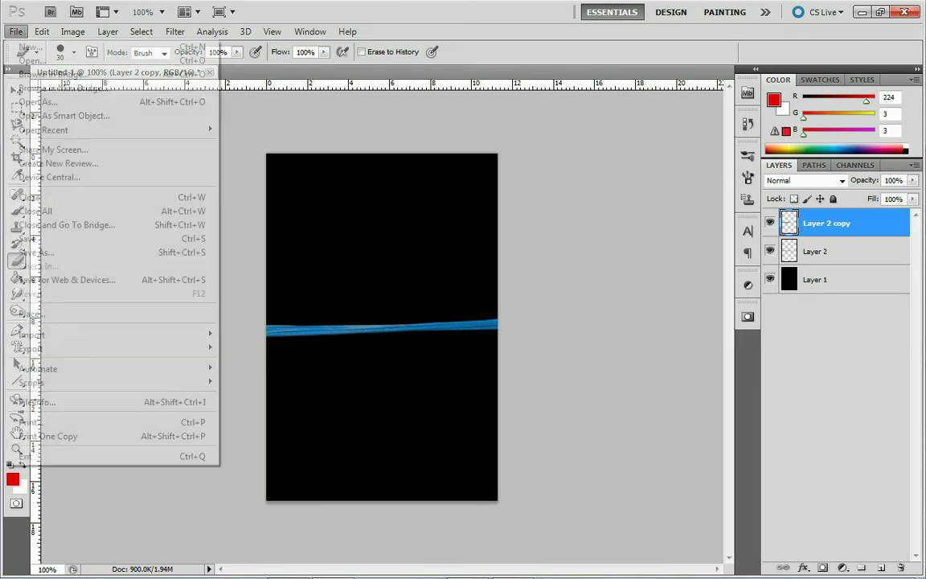
pyautogui.press('Return')
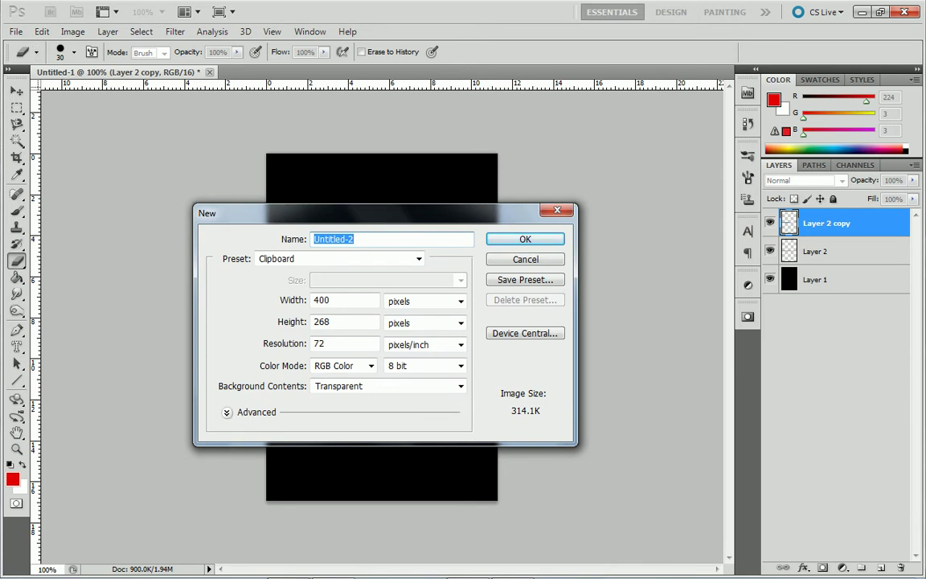
pyautogui.press('Tab')
pyautogui.press('Tab')
pyautogui.write('61')
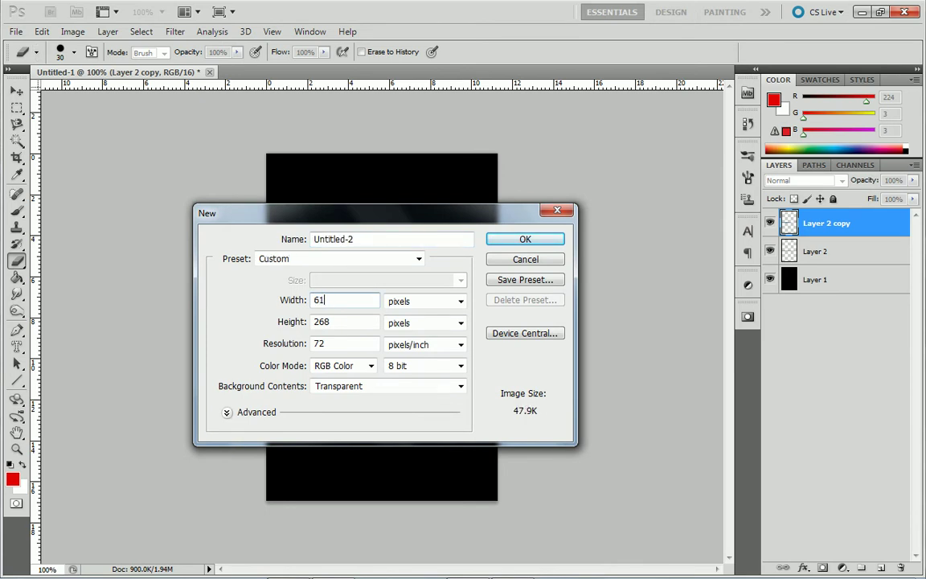
pyautogui.press('Tab')
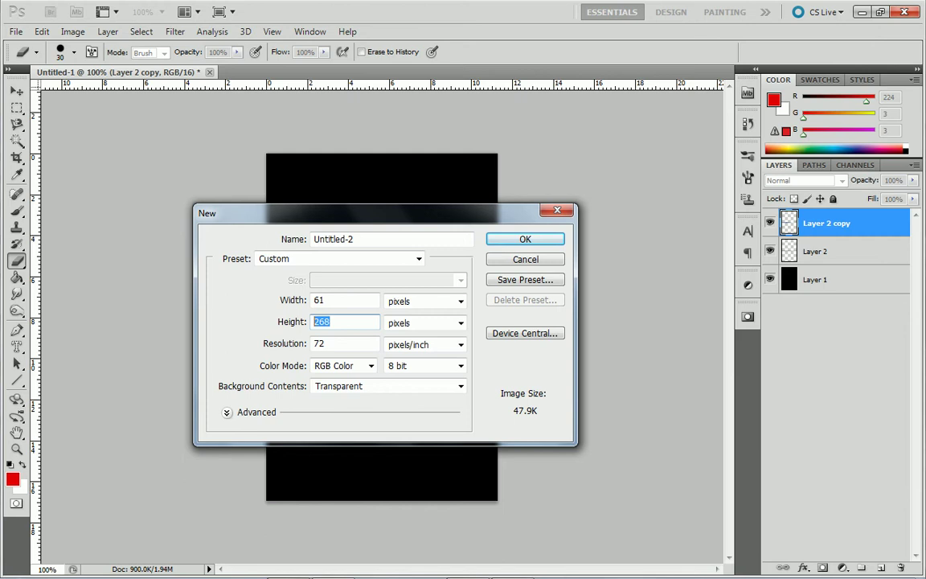
pyautogui.write('61')
pyautogui.press('Return')
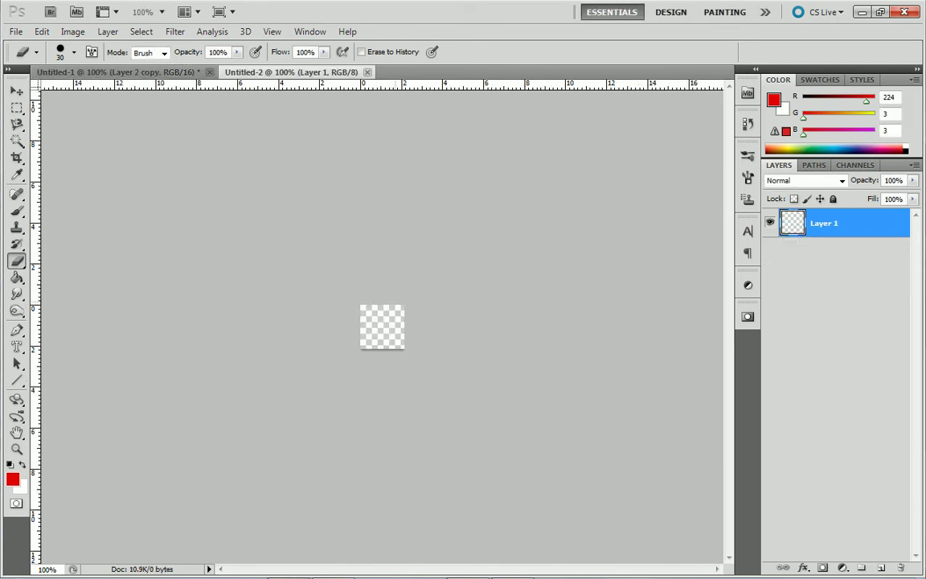
# Set the foreground colour to pure white (ffffff) and activate the Brush tool.
pyautogui.press('b')
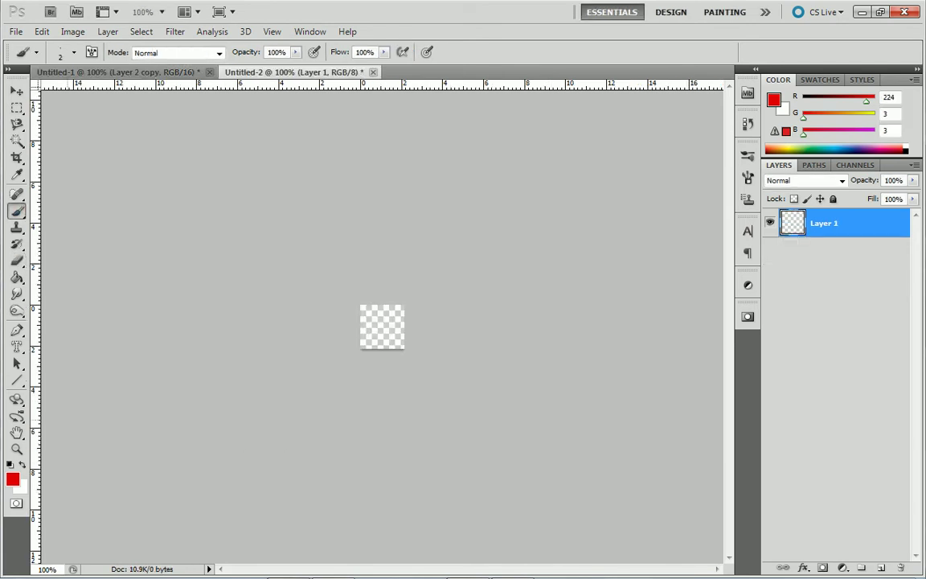
pyautogui.press('i')
pyautogui.click(12, 479)
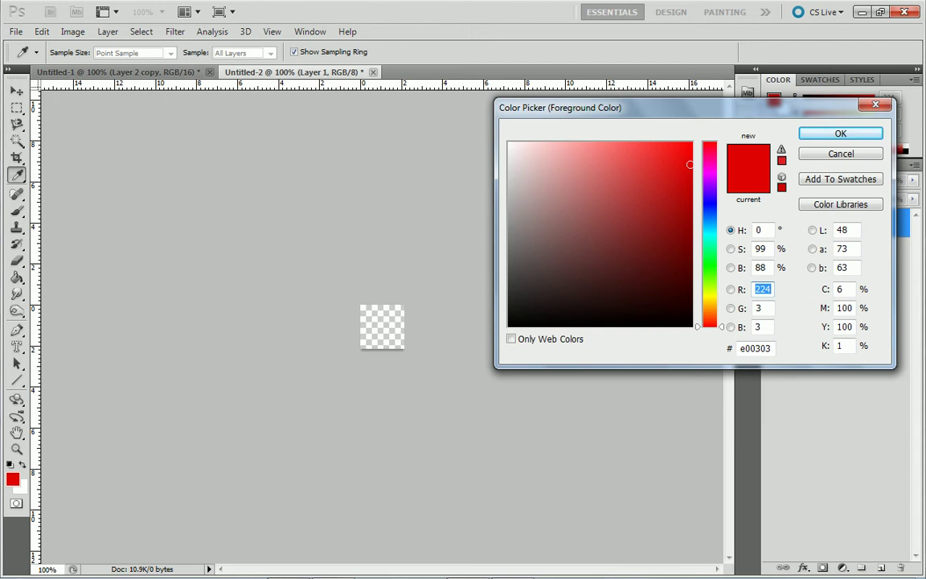
pyautogui.moveTo(689, 164); pyautogui.dragTo(509, 144)
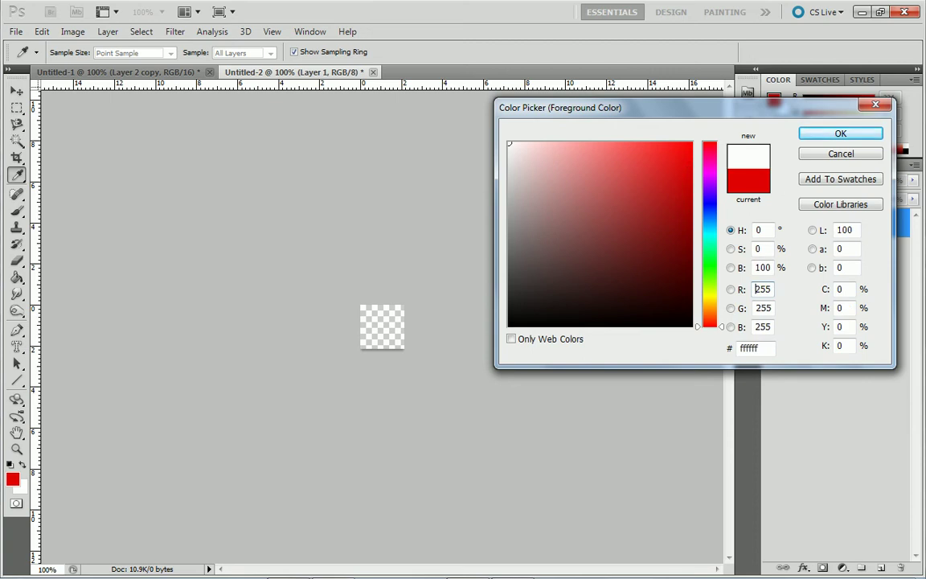
pyautogui.press('Return')
pyautogui.press('b')
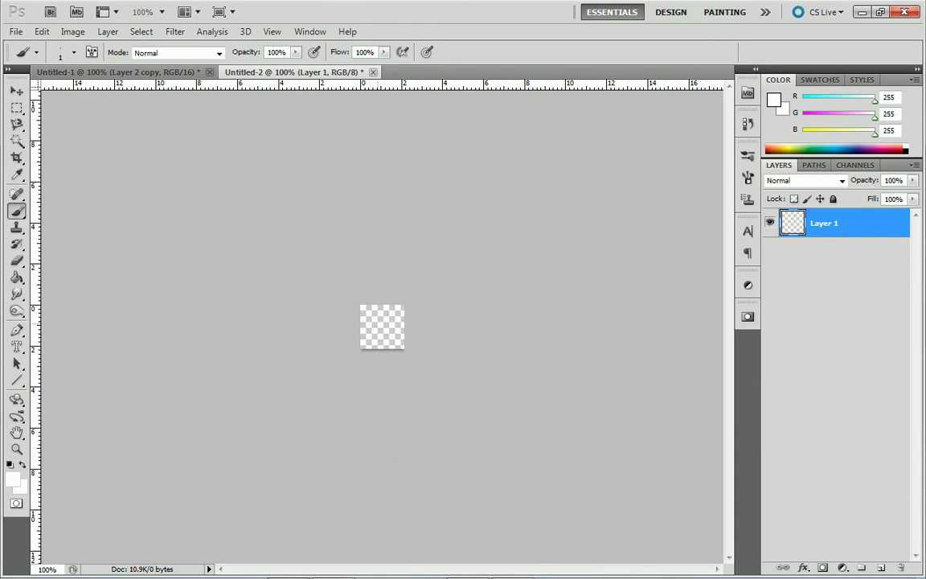
# Paint a single white dot with the 1 px brush in the lower-left corner of the transparent canvas.
pyautogui.hotkey('ctrl', '+')
pyautogui.hotkey('ctrl', '+')
pyautogui.hotkey('ctrl', '+')
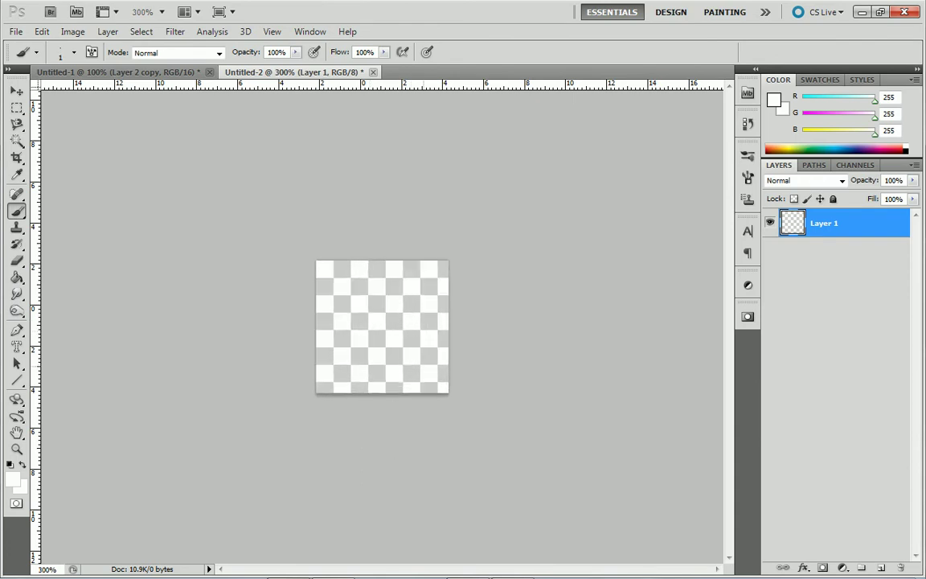
pyautogui.hotkey('ctrl', '+')
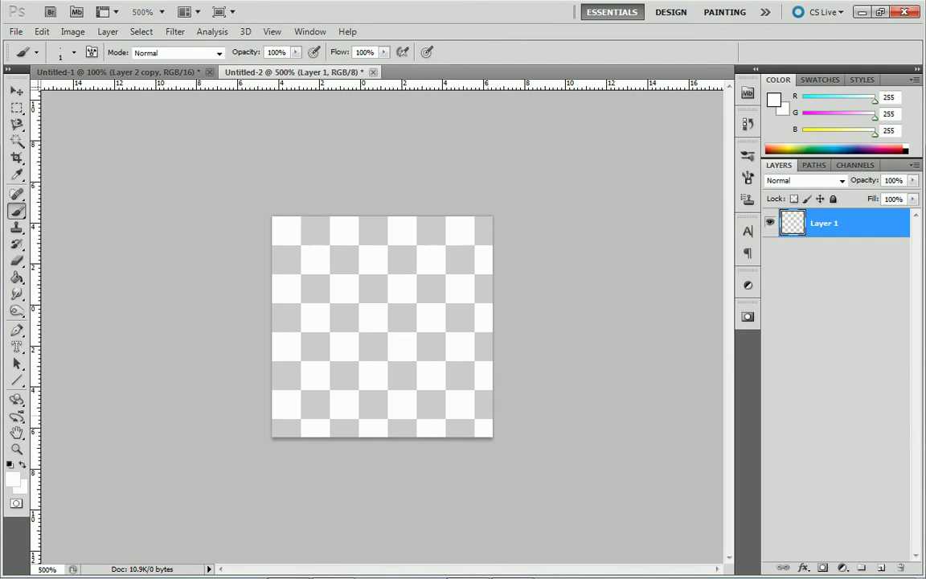
pyautogui.hotkey('ctrl', '+')
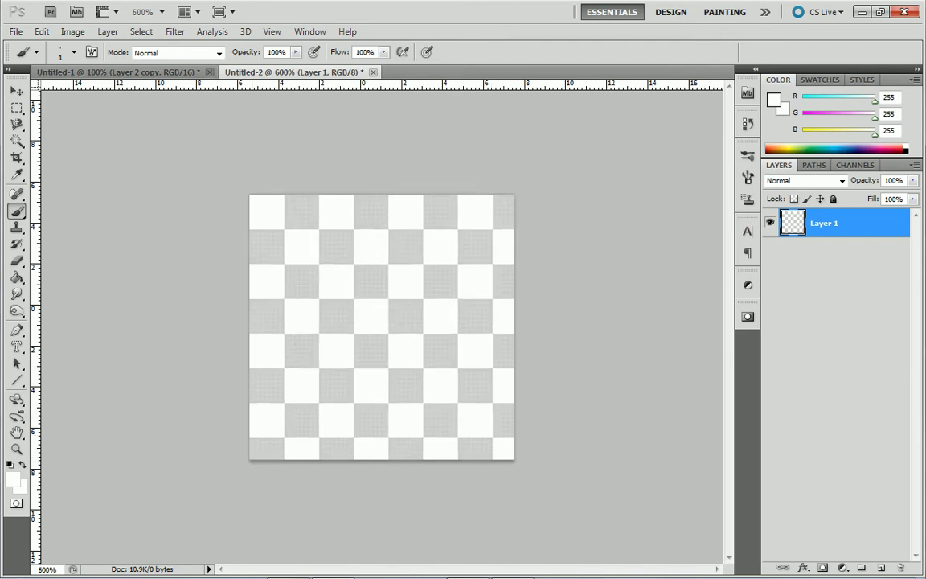
pyautogui.click(254, 456)
pyautogui.hotkey('ctrl', '-')
pyautogui.hotkey('ctrl', '-')
pyautogui.hotkey('ctrl', '-')
pyautogui.hotkey('ctrl', '-')
pyautogui.hotkey('ctrl', '-')
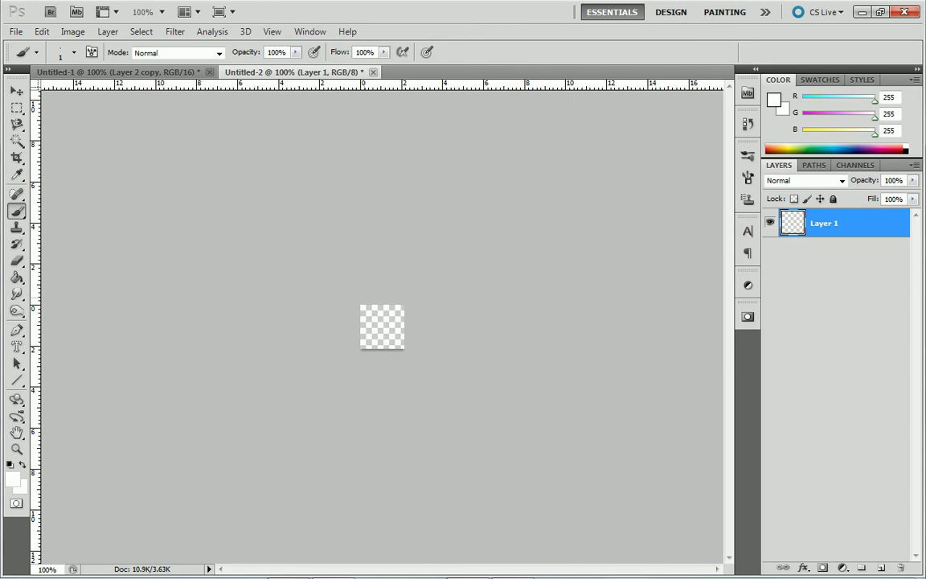
# Save the image to the desktop as an interlaced PNG copy named Safari.
pyautogui.click(16, 32)
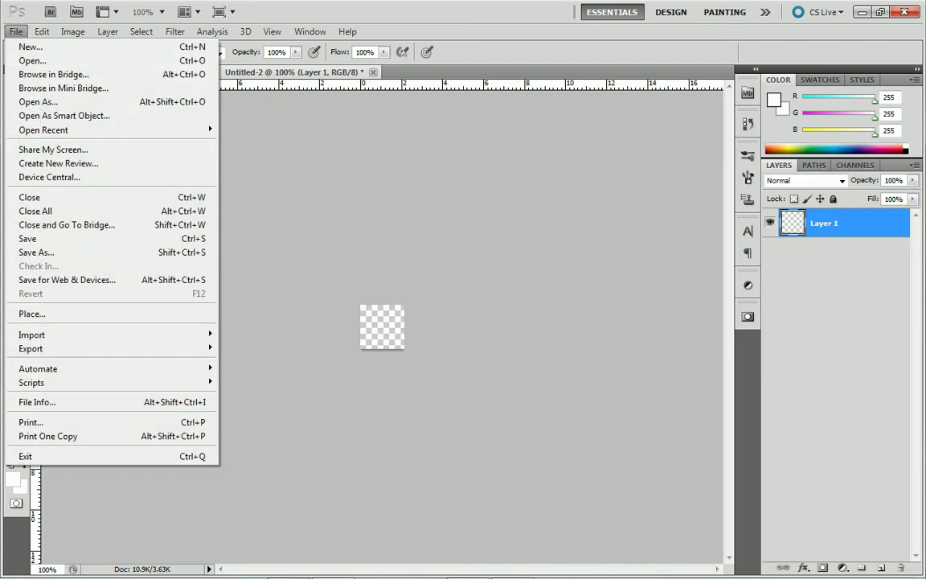
pyautogui.click(36, 252)
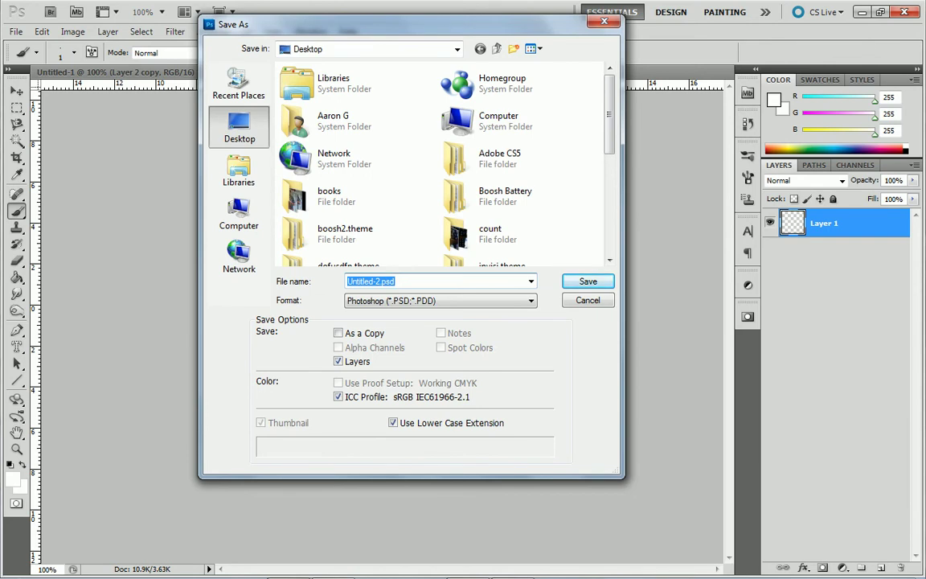
pyautogui.write('S')
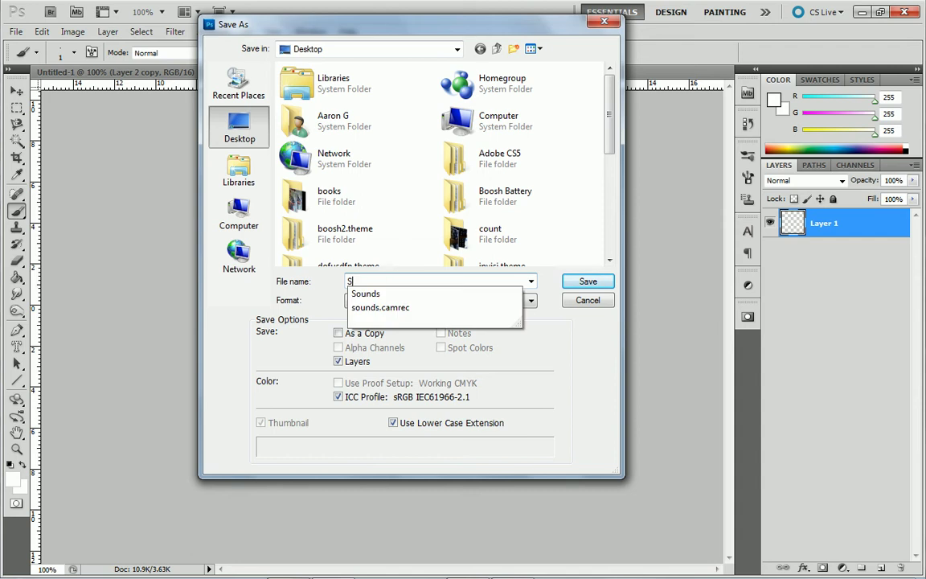
pyautogui.write('afari')
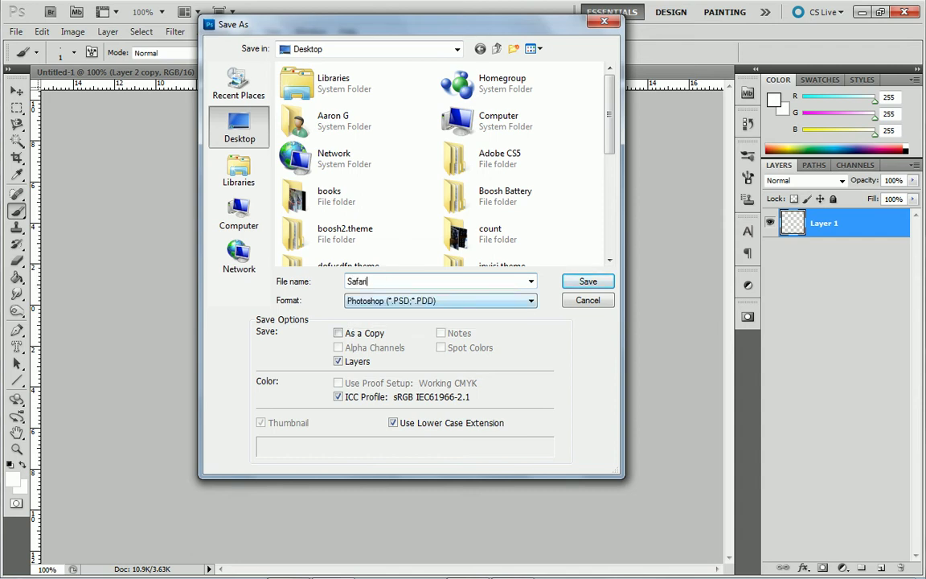
pyautogui.click(441, 300)
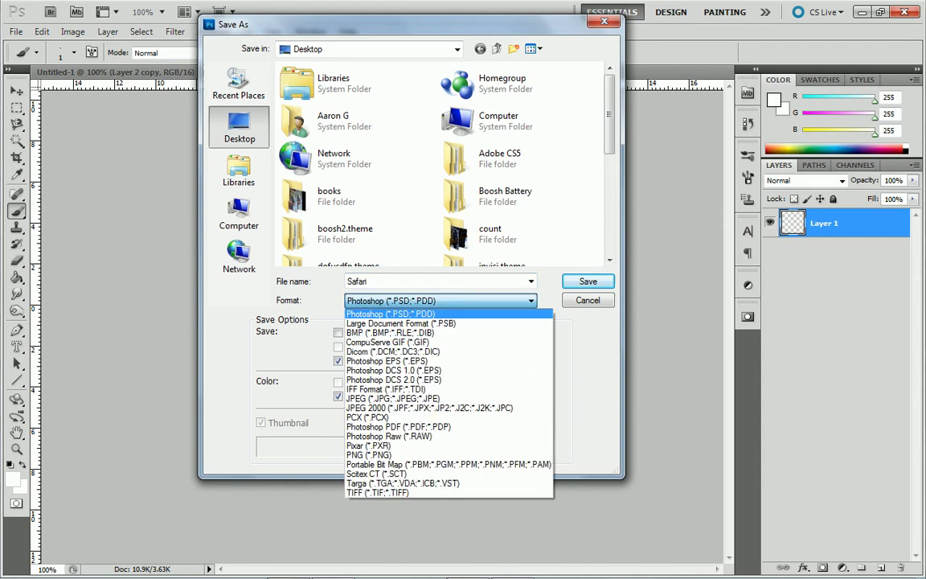
pyautogui.click(386, 455)
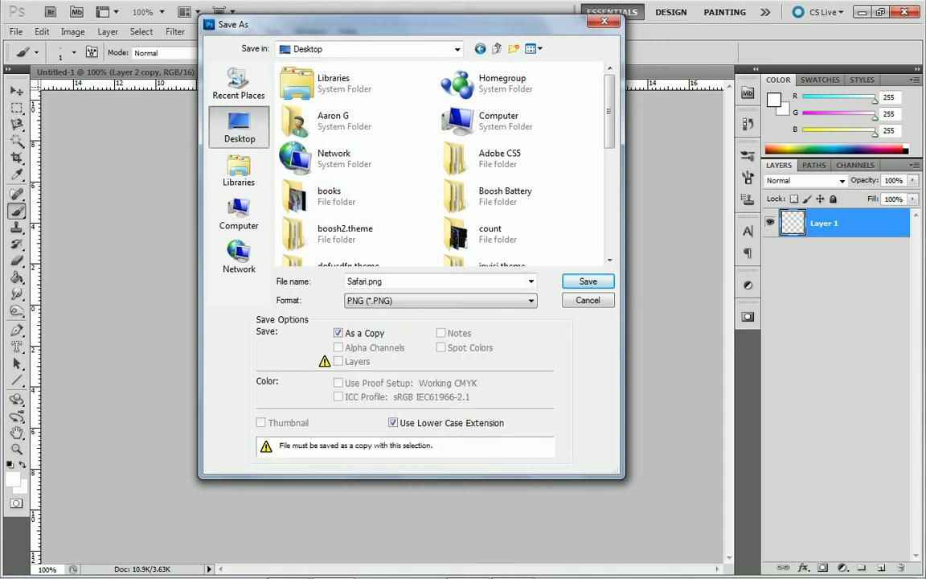
pyautogui.press('Return')
pyautogui.press('Return')
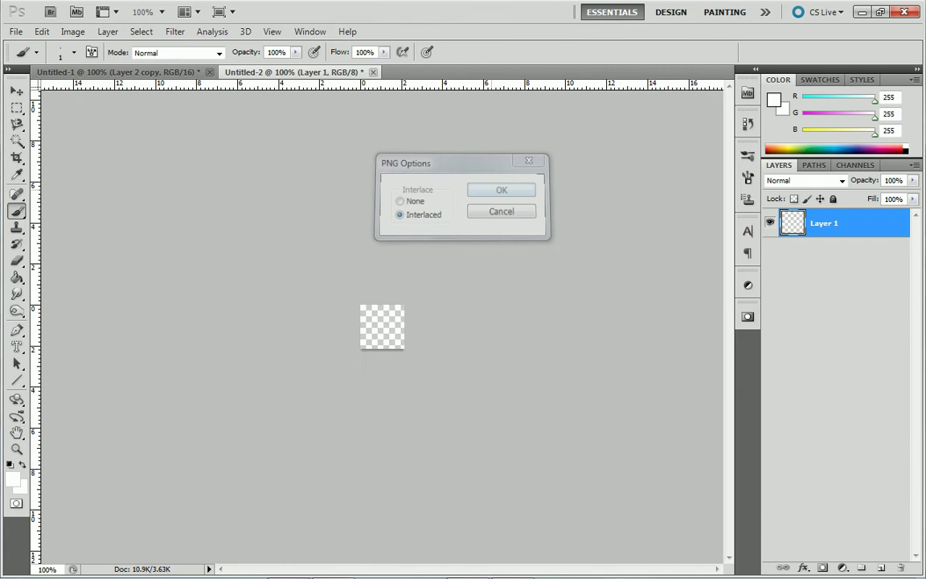
# Minimize Photoshop, create a desktop folder named Ivisible.theme, and place it below the invisi.theme folder.
pyautogui.click(863, 12)
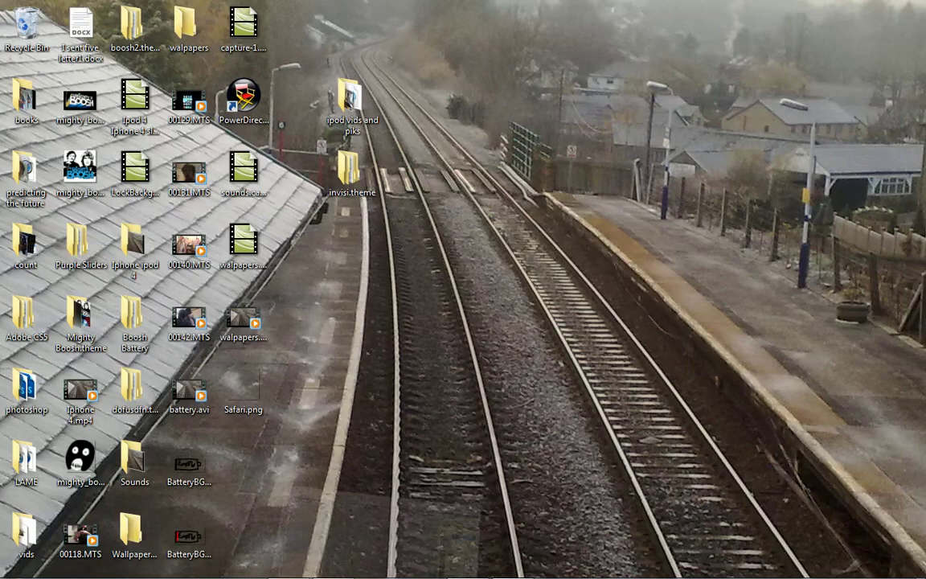
pyautogui.rightClick(533, 168)
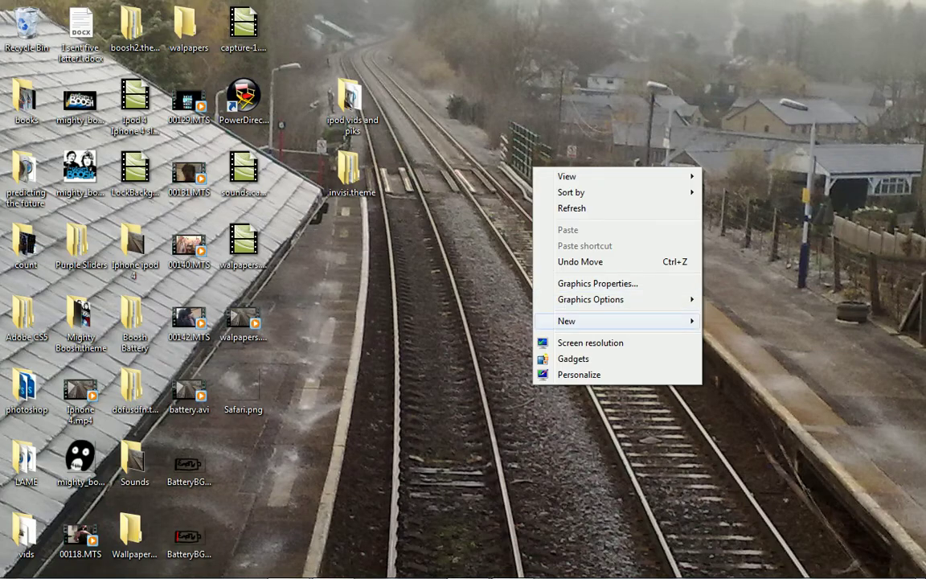
pyautogui.moveTo(611, 321)
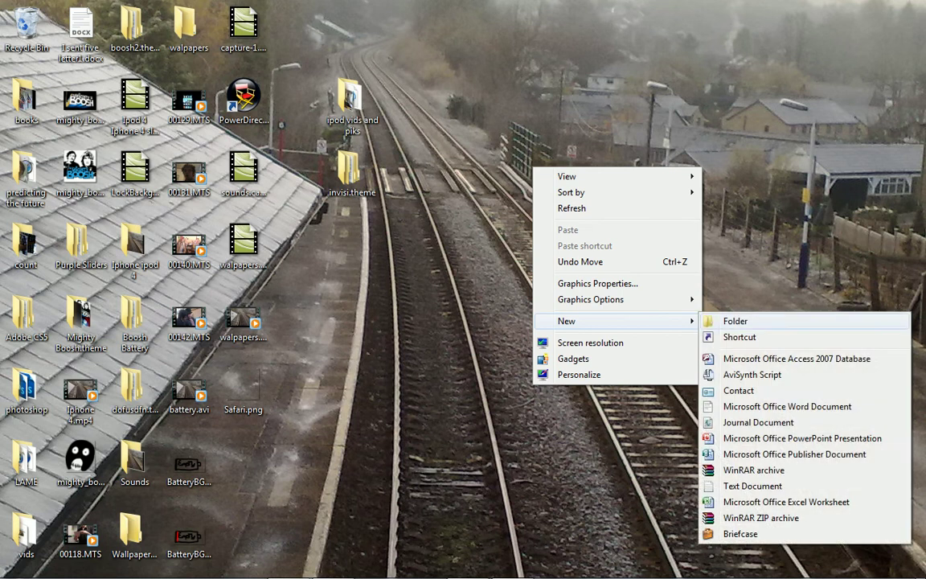
pyautogui.click(728, 321)
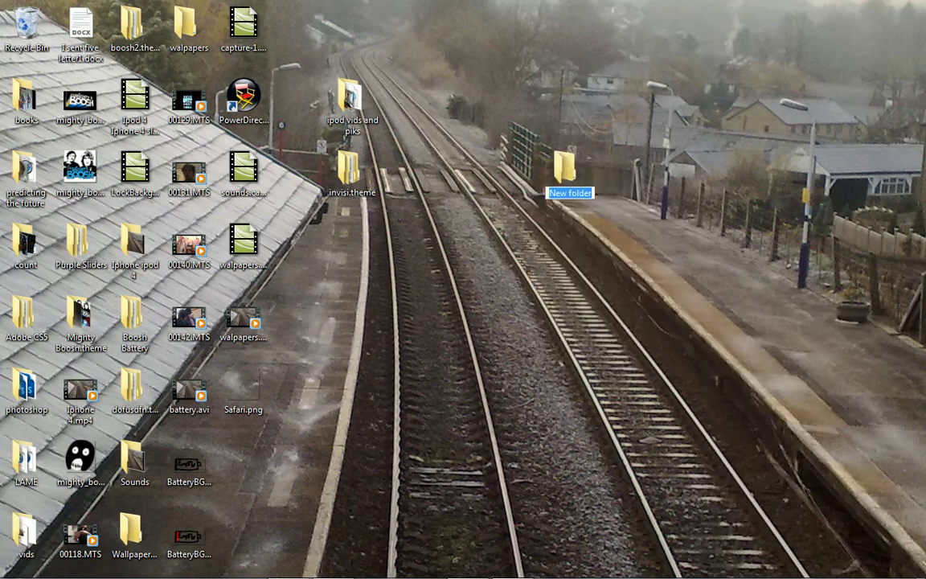
pyautogui.write('Ivisibl')
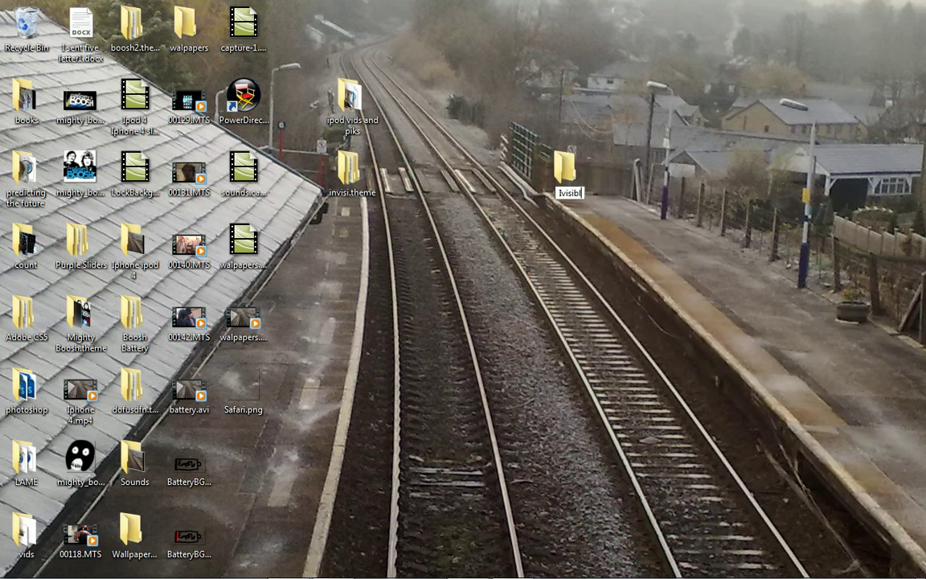
pyautogui.write('e.theme')
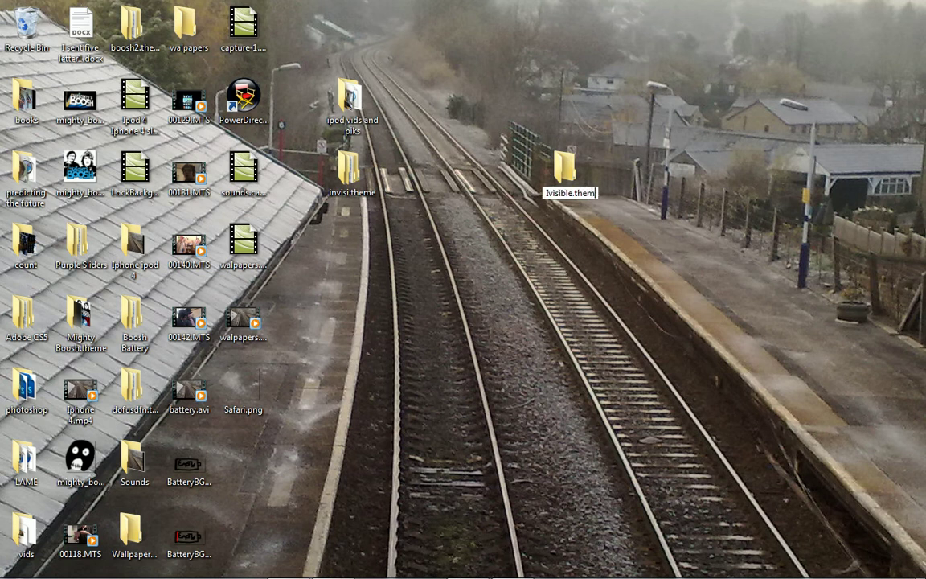
pyautogui.press('Return')
pyautogui.moveTo(566, 171); pyautogui.dragTo(404, 242)
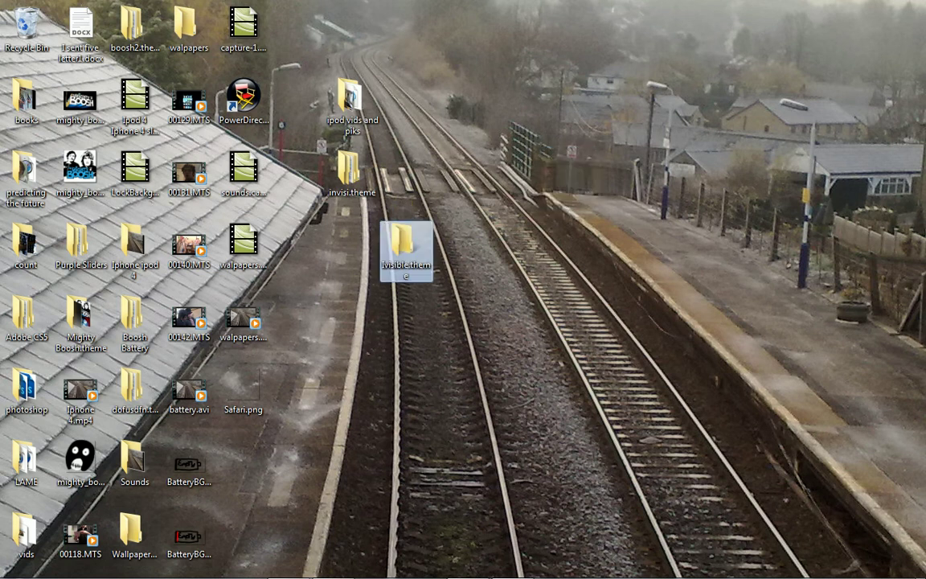
# Open the Ivisible.theme folder and create a subfolder named Icons inside it.
pyautogui.doubleClick(403, 243)
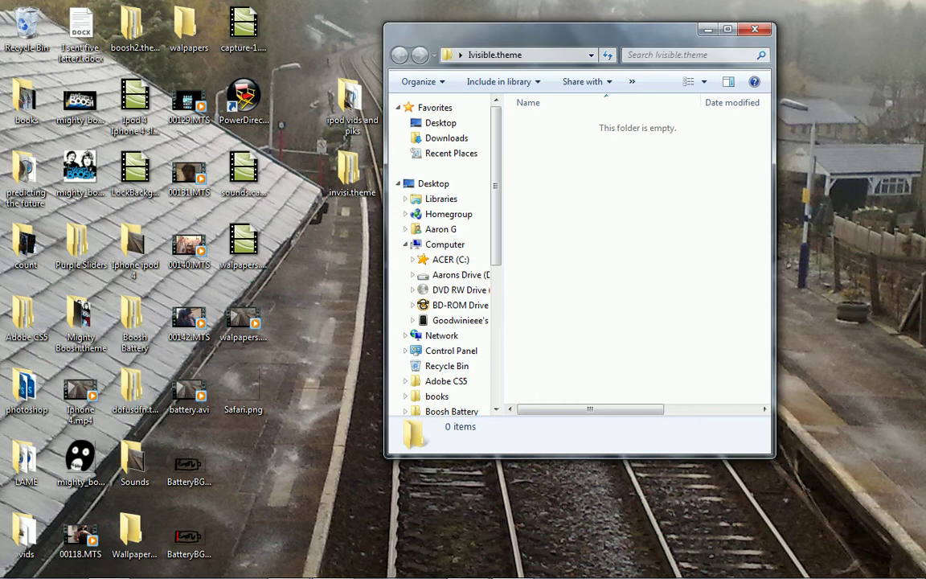
pyautogui.rightClick(647, 177)
pyautogui.moveTo(739, 351)
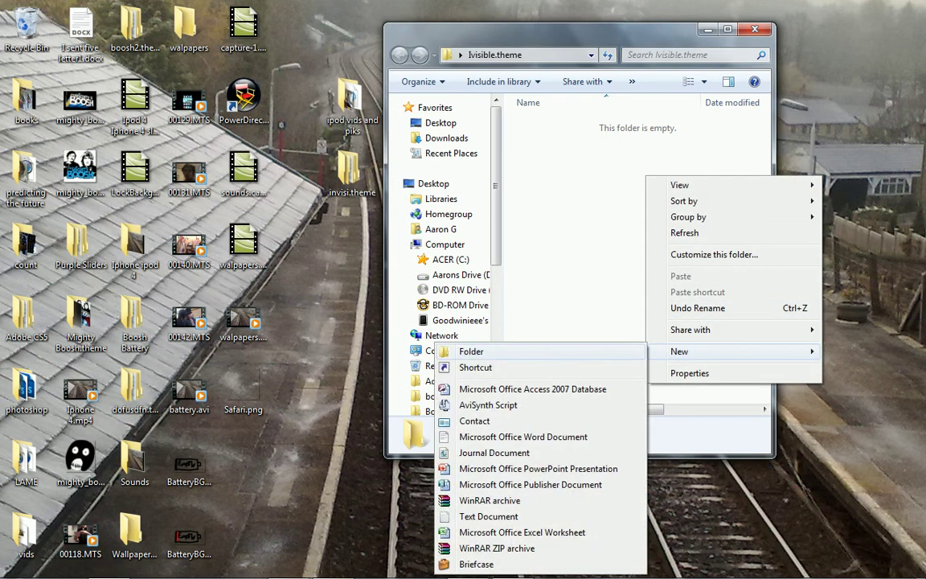
pyautogui.click(465, 352)
pyautogui.write('I')
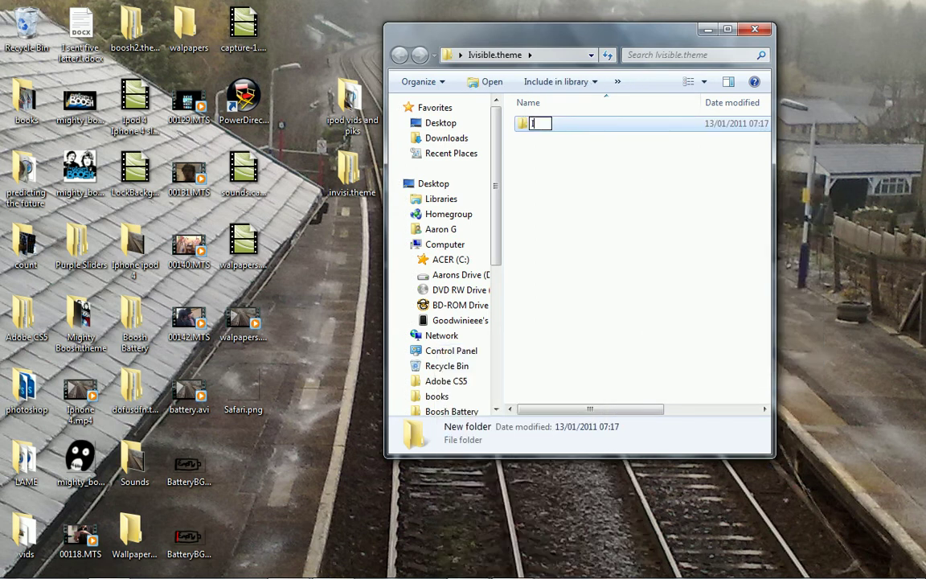
pyautogui.write('cons')
pyautogui.press('Return')
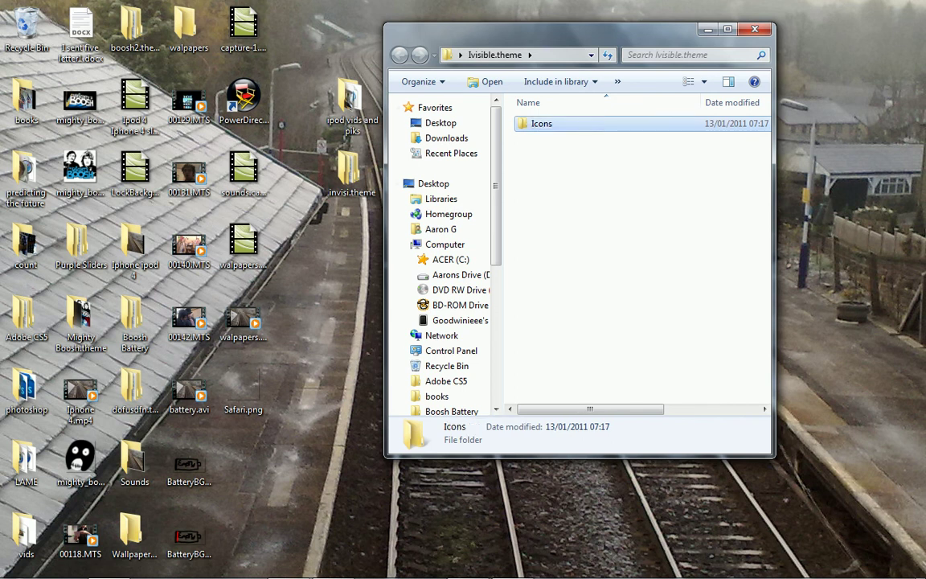
# Move Safari.png from the desktop into the Icons folder.
pyautogui.moveTo(243, 386)
pyautogui.mouseDown()
pyautogui.moveTo(609, 195)
pyautogui.moveTo(544, 144)
pyautogui.moveTo(406, 286)
pyautogui.moveTo(217, 372)
pyautogui.moveTo(233, 378)
pyautogui.mouseUp()
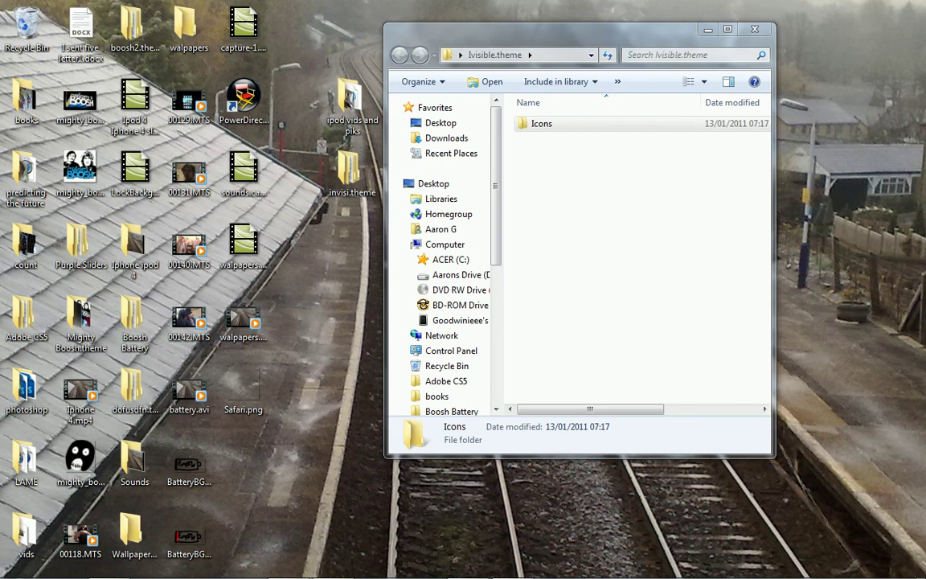
pyautogui.moveTo(245, 384); pyautogui.dragTo(539, 125)
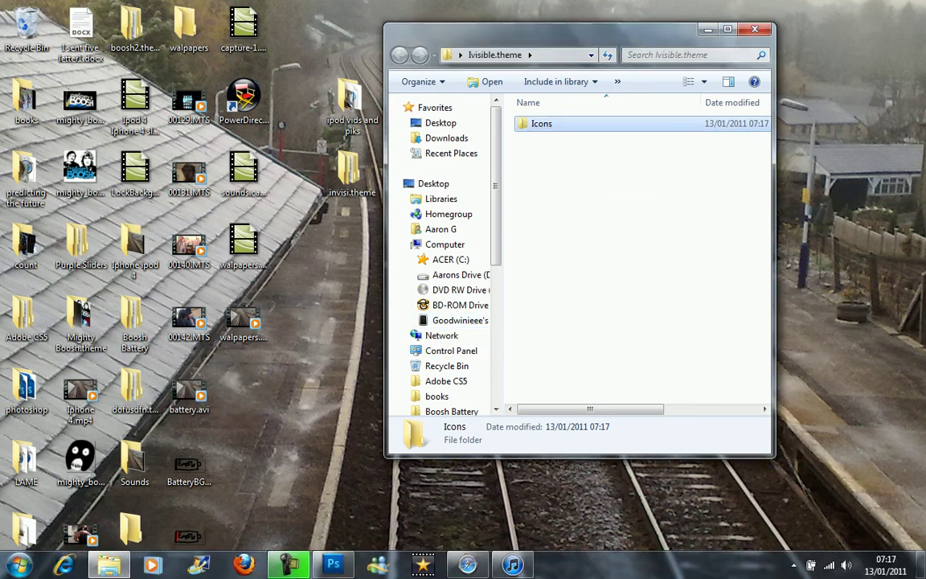
# Launch iPhoneBrowser and close the open Ivisible.theme folder window.
pyautogui.click(19, 565)
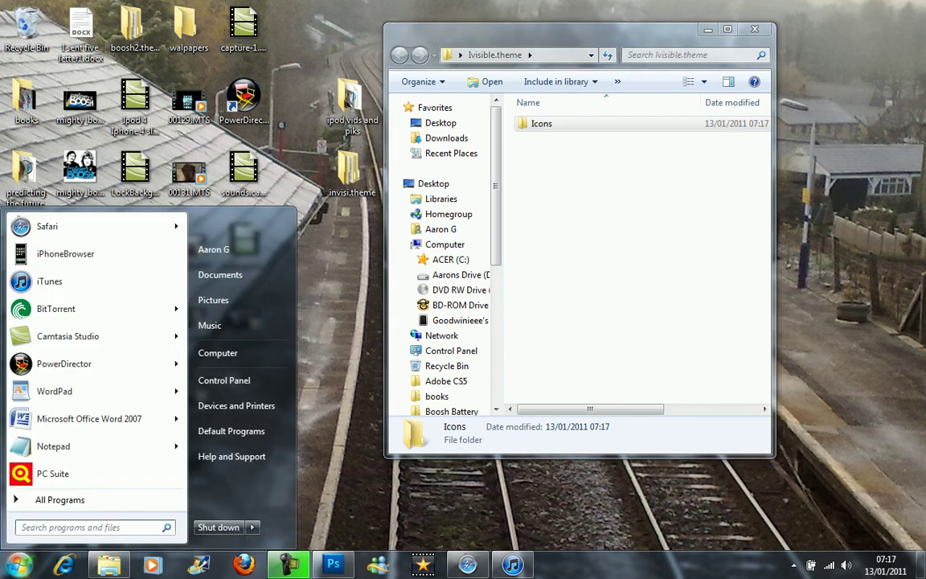
pyautogui.click(42, 253)
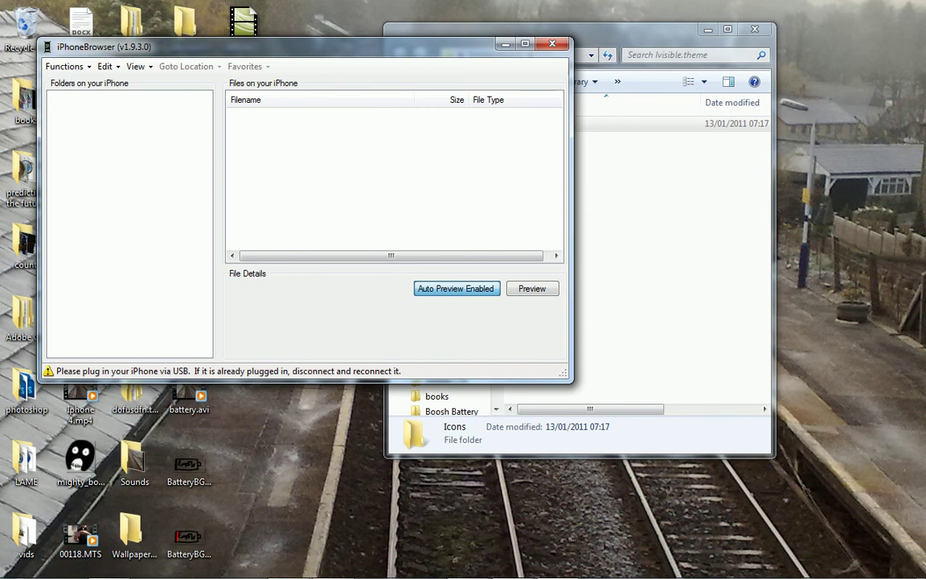
pyautogui.click(755, 29)
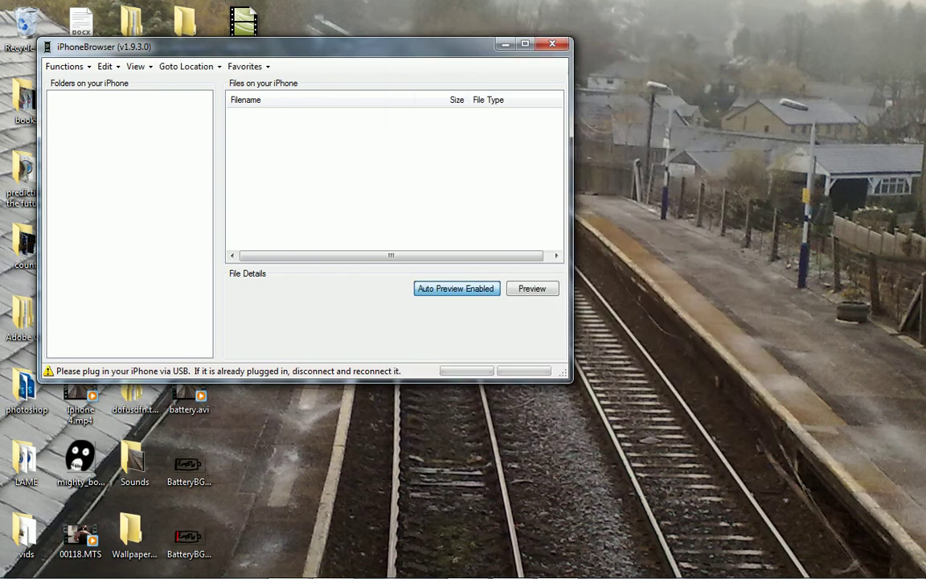
# Position the iPhoneBrowser window below the Ivisible.theme folder icon so the folder tree fits on screen and the icon stays reachable.
pyautogui.moveTo(321, 47); pyautogui.dragTo(458, 95)
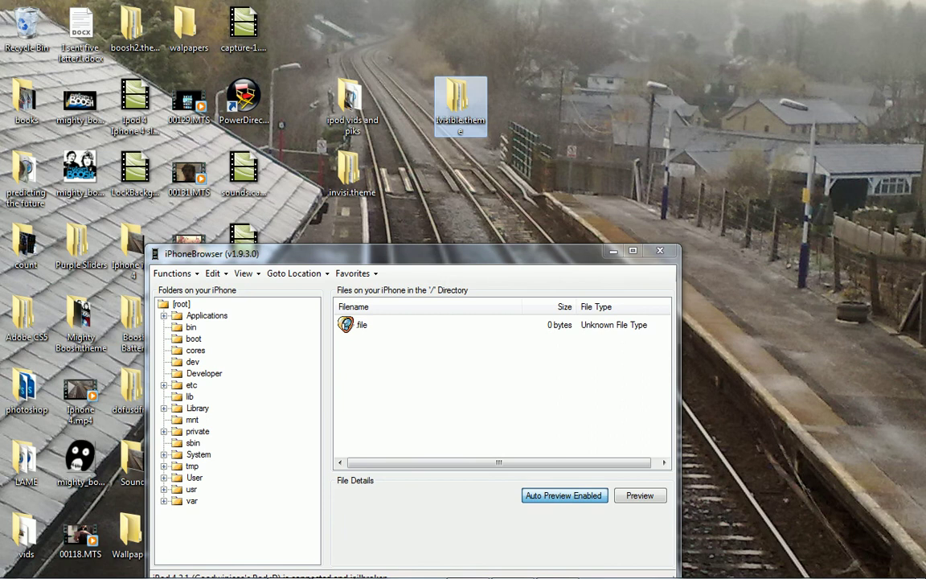
pyautogui.doubleClick(438, 244)
pyautogui.press('super+Down')
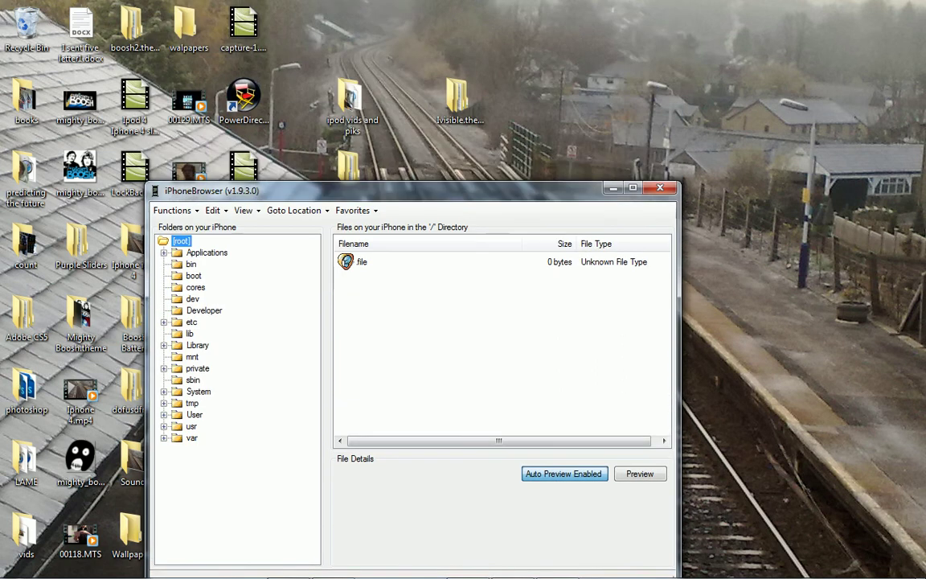
pyautogui.moveTo(418, 190); pyautogui.dragTo(407, 131)
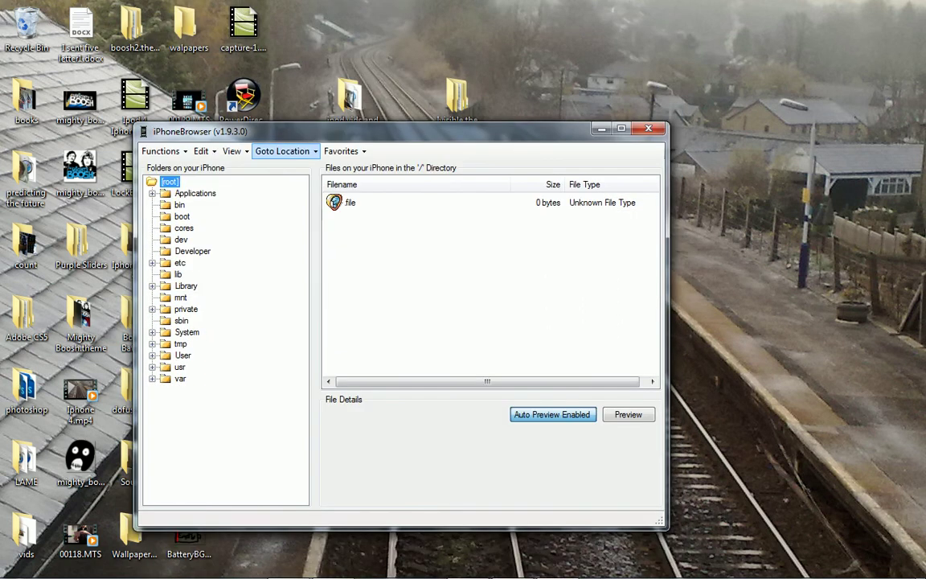
# Use Goto Location to expand the Library folder in the device's folder tree.
pyautogui.click(289, 152)
pyautogui.press('Down')
pyautogui.press('Return')
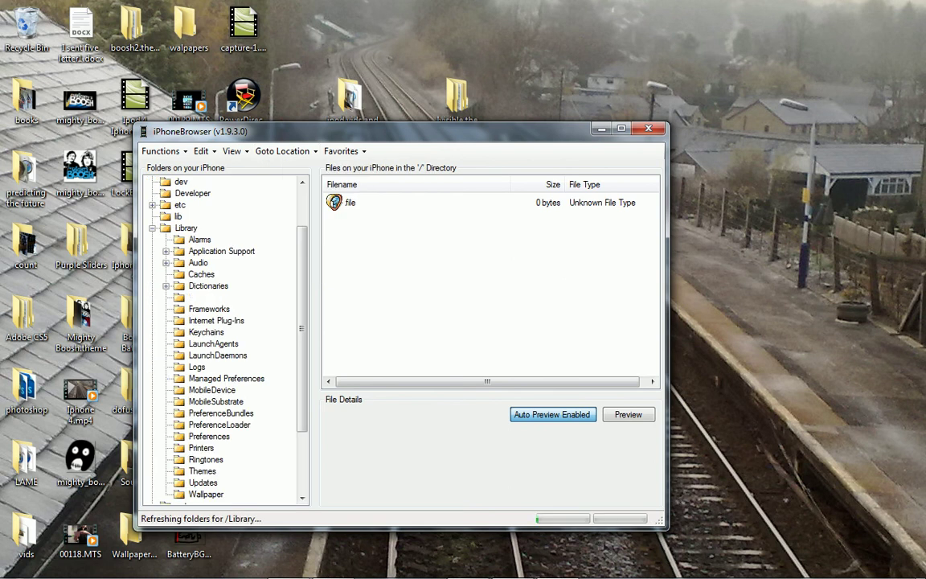